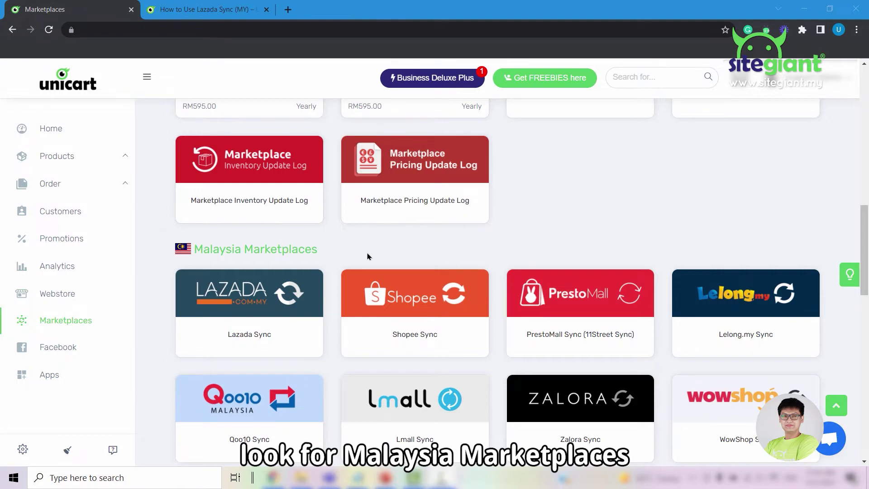
Switch on Sell On Lazada in the Lazada Sync settings and open the Lazada code authorization page
{"action": "mouse_move", "coordinate": [272, 330]}
{"action": "left_click", "coordinate": [254, 294]}
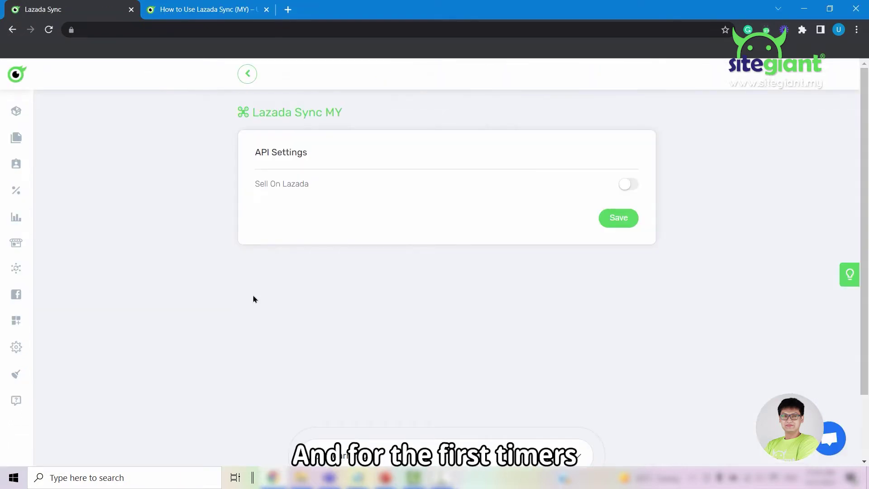
{"action": "left_click", "coordinate": [628, 189]}
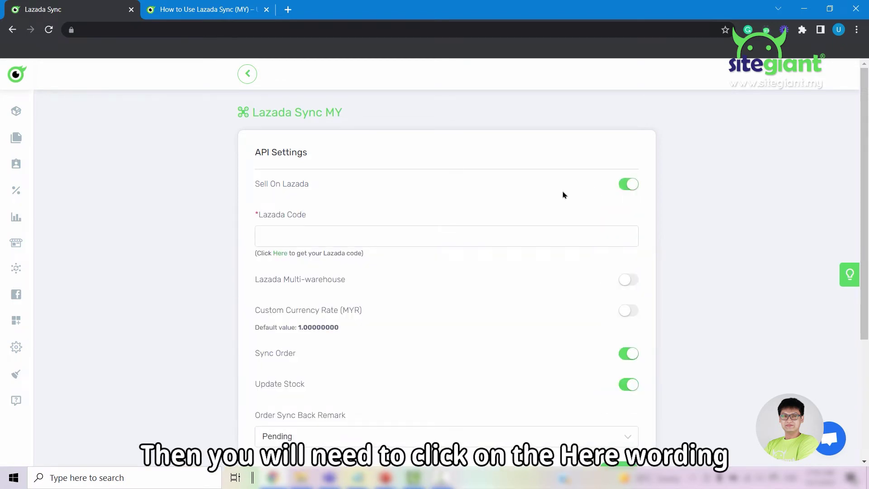
{"action": "left_click", "coordinate": [278, 253]}
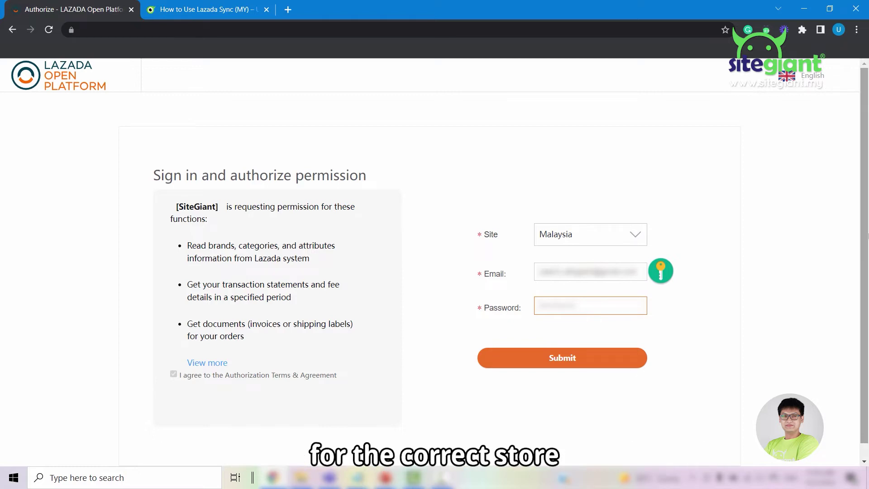
Submit the Lazada seller sign-in for site Malaysia to authorize the store
{"action": "left_click", "coordinate": [507, 357]}
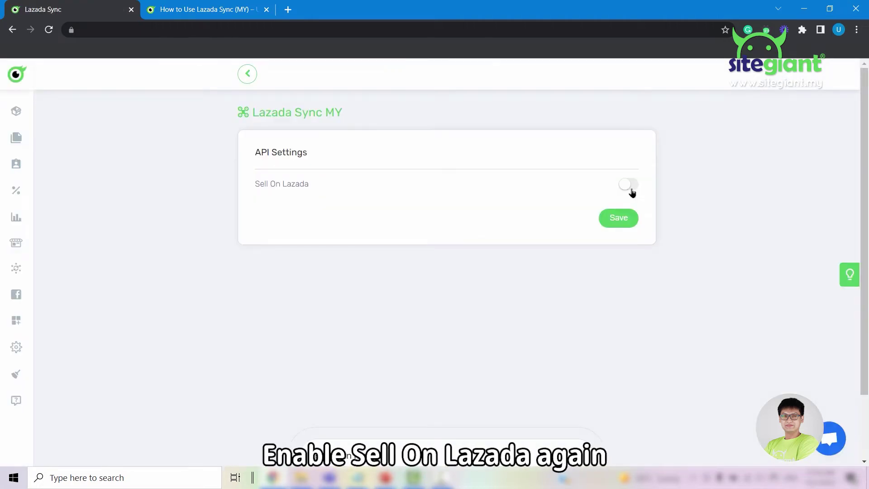
Re-enable Sell On Lazada, set Order Sync Back Remark to Completed, and save the settings
{"action": "left_click", "coordinate": [629, 185]}
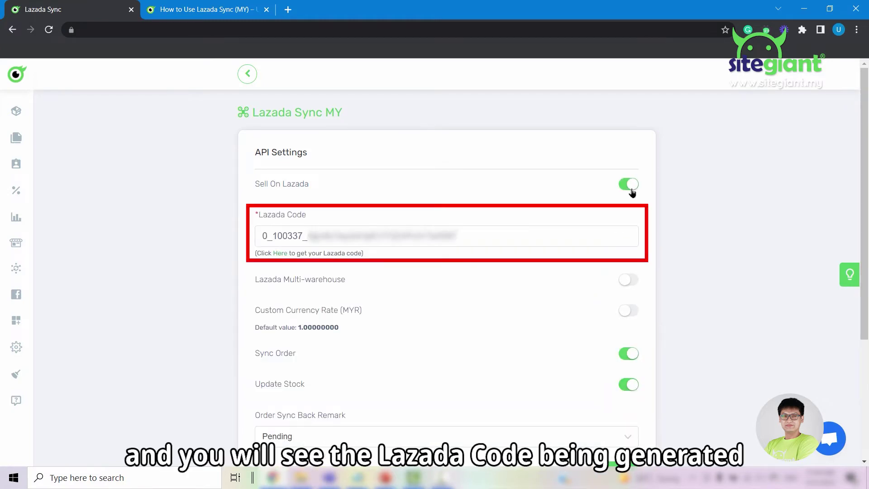
{"action": "scroll", "coordinate": [353, 330], "scroll_direction": "down", "scroll_amount": 1}
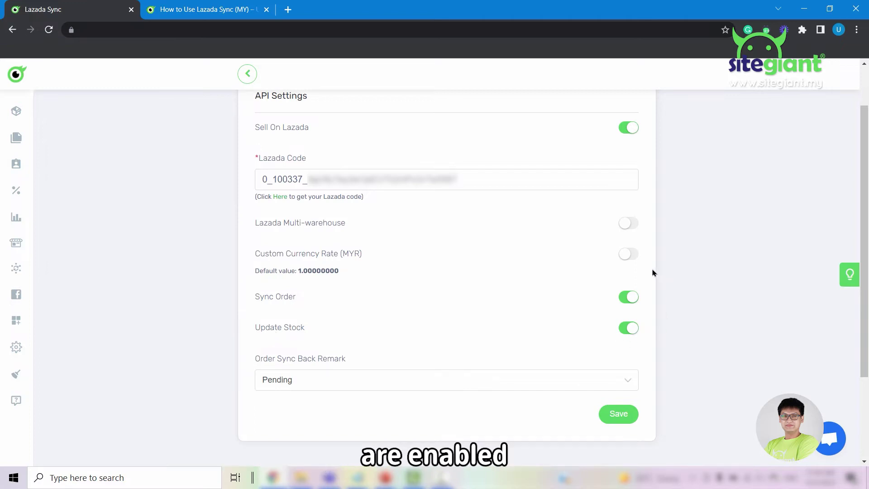
{"action": "left_click", "coordinate": [359, 386]}
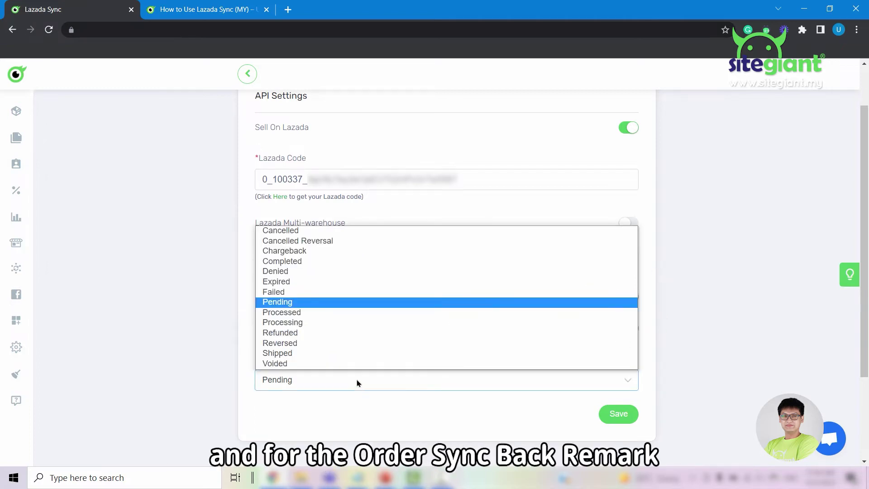
{"action": "left_click", "coordinate": [318, 261]}
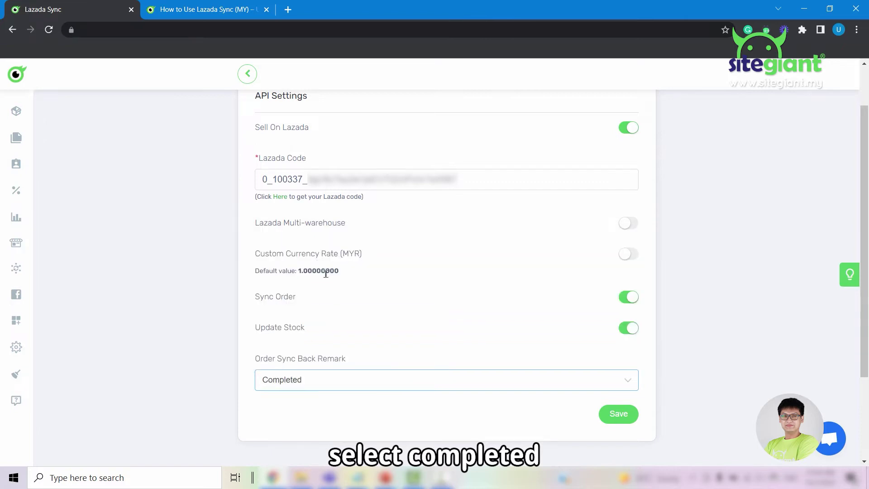
{"action": "left_click", "coordinate": [625, 417]}
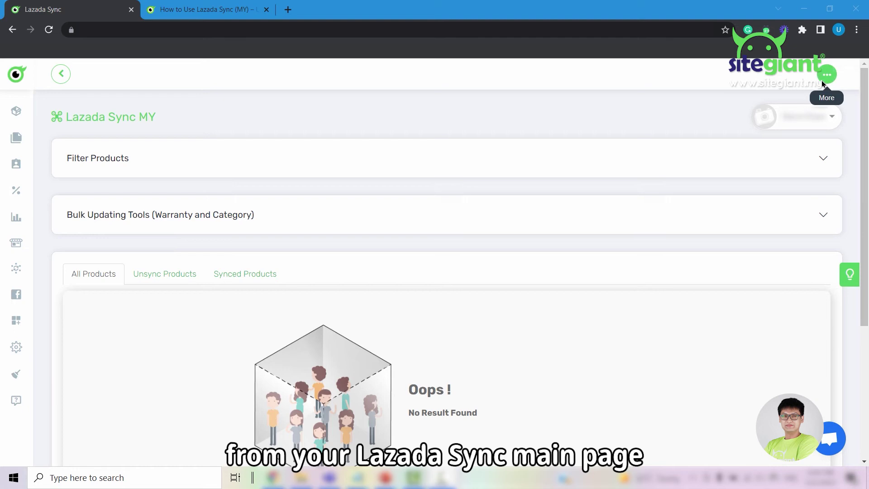
Check the Lazada API settings, then go to Lazada Product Migrate from the More menu
{"action": "left_click", "coordinate": [825, 77]}
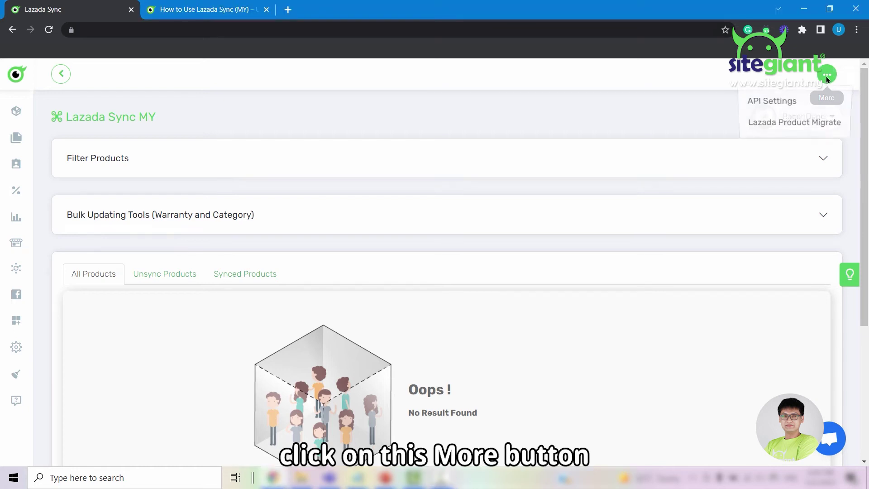
{"action": "left_click", "coordinate": [785, 107]}
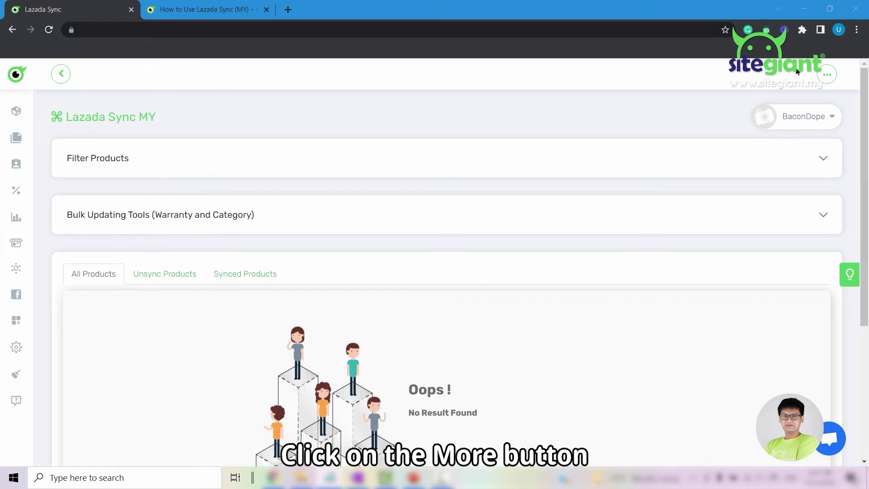
{"action": "left_click", "coordinate": [825, 76]}
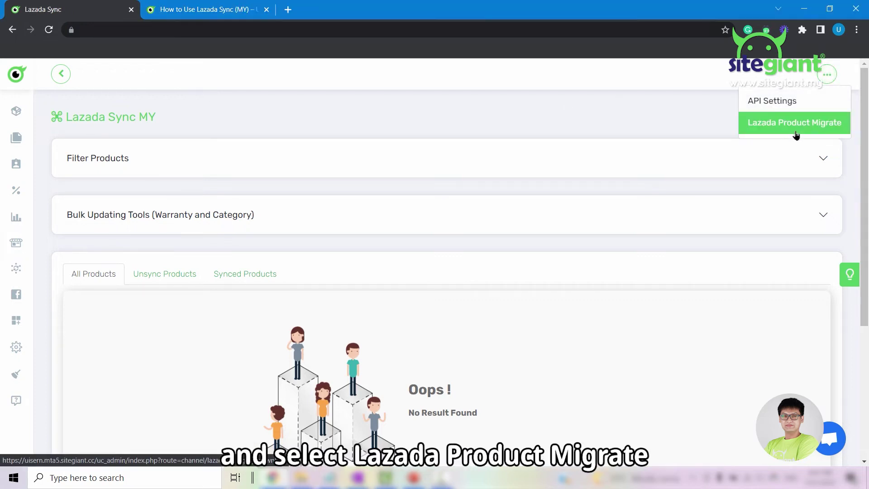
{"action": "left_click", "coordinate": [795, 132]}
Load the Lazada products from the Default store
{"action": "left_click", "coordinate": [249, 212]}
{"action": "left_click", "coordinate": [139, 232]}
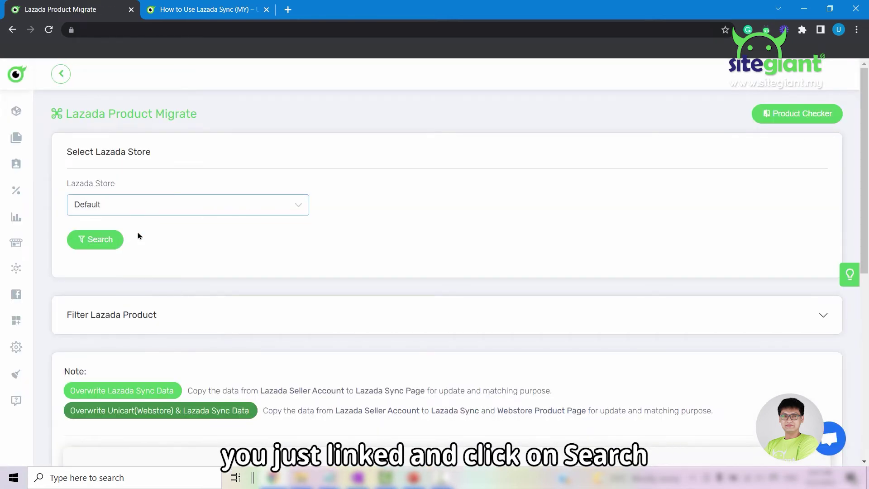
{"action": "left_click", "coordinate": [96, 245]}
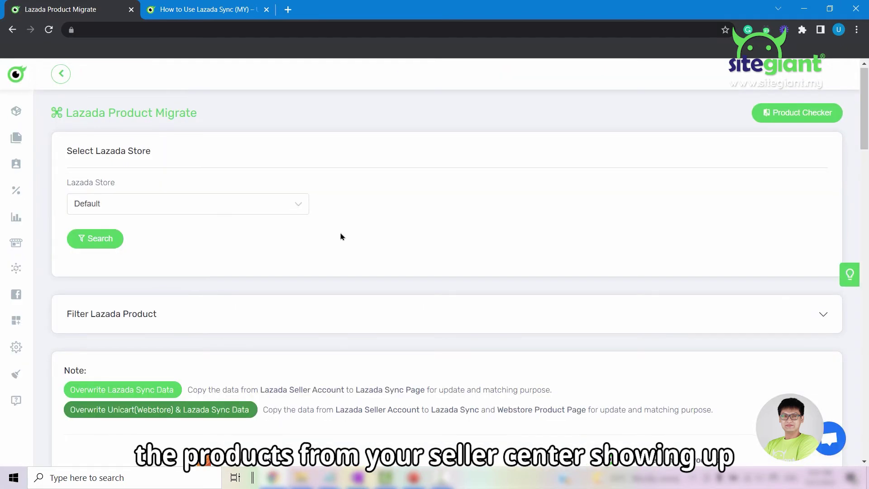
{"action": "scroll", "coordinate": [340, 236], "scroll_direction": "down", "scroll_amount": 3}
{"action": "scroll", "coordinate": [340, 237], "scroll_direction": "down", "scroll_amount": 5}
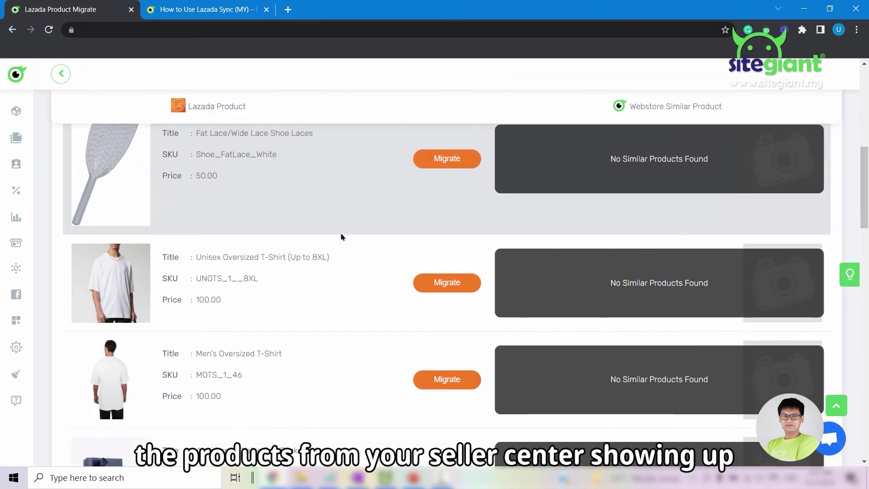
{"action": "scroll", "coordinate": [341, 237], "scroll_direction": "up", "scroll_amount": 2}
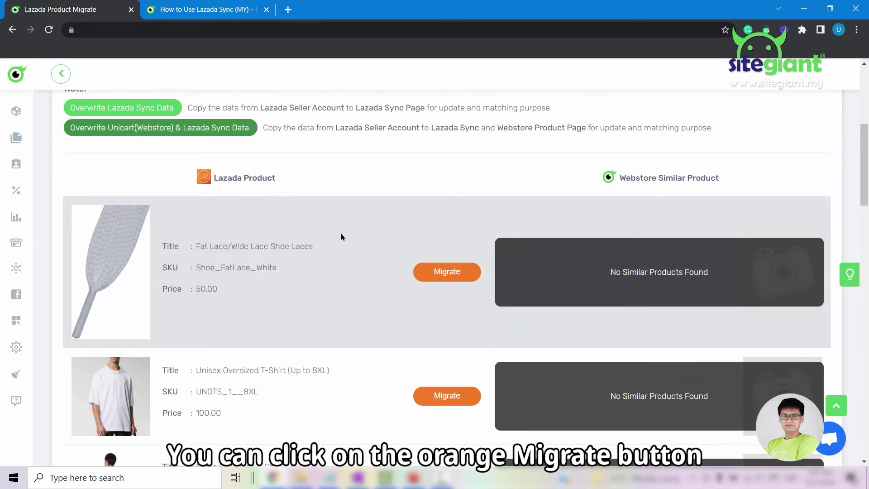
Migrate the Fat Lace/Wide Lace Shoe Laces product and return to the migration list
{"action": "left_click", "coordinate": [463, 270]}
{"action": "left_click", "coordinate": [447, 332]}
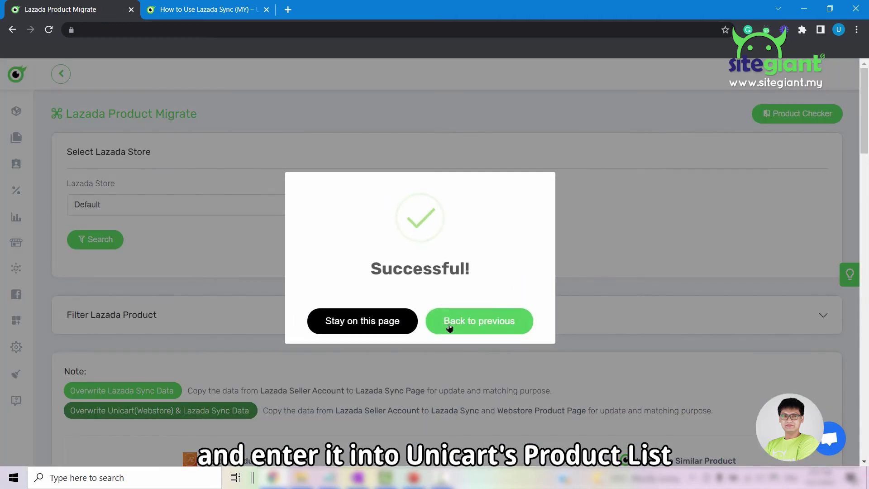
{"action": "left_click", "coordinate": [406, 328]}
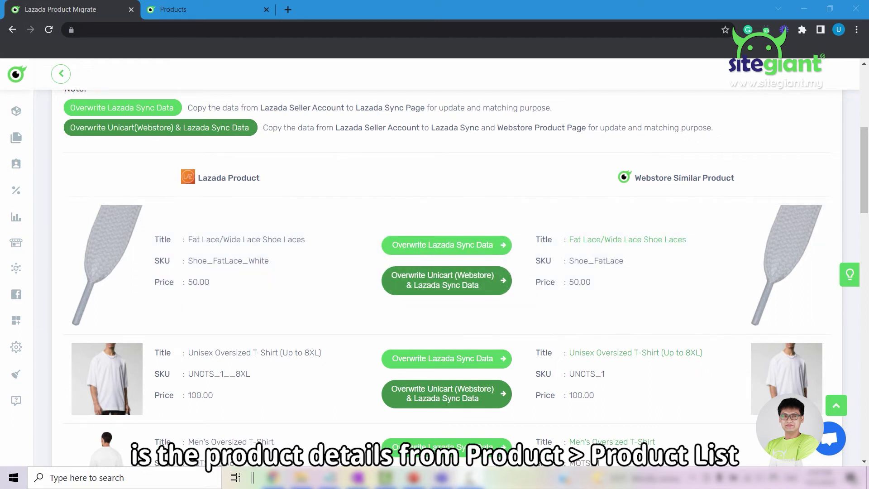
Open the Teddy Bear Necklace product and its Lazada Sync update page in the second tab
{"action": "left_click", "coordinate": [174, 9]}
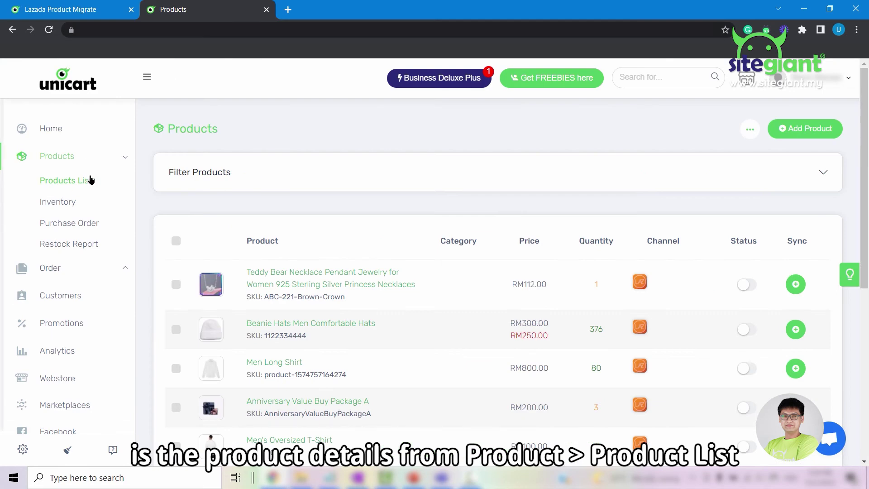
{"action": "left_click", "coordinate": [324, 278]}
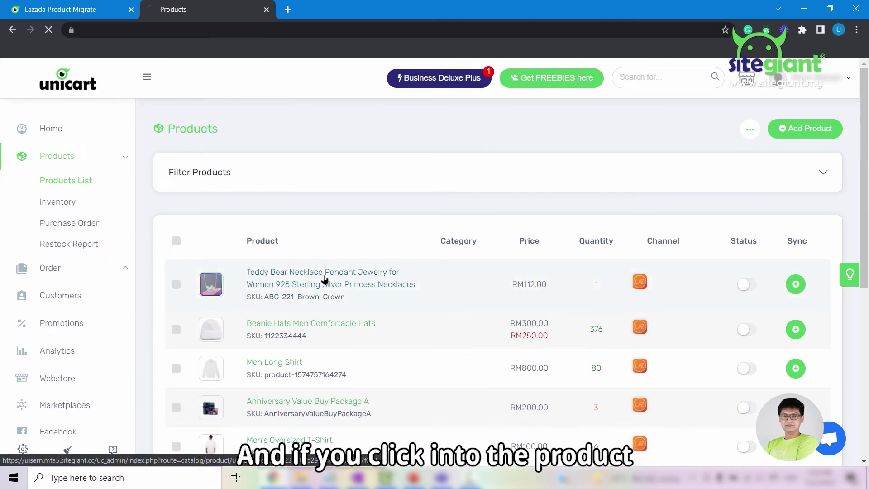
{"action": "scroll", "coordinate": [331, 270], "scroll_direction": "down", "scroll_amount": 10}
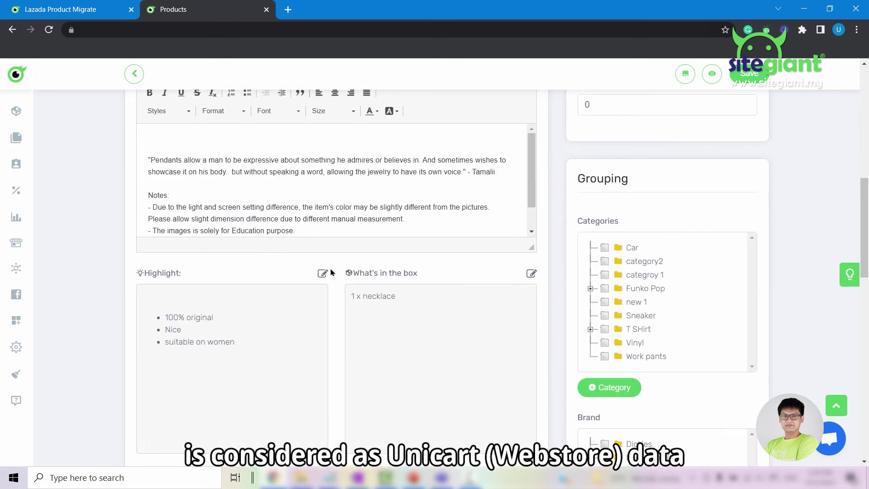
{"action": "scroll", "coordinate": [331, 272], "scroll_direction": "up", "scroll_amount": 10}
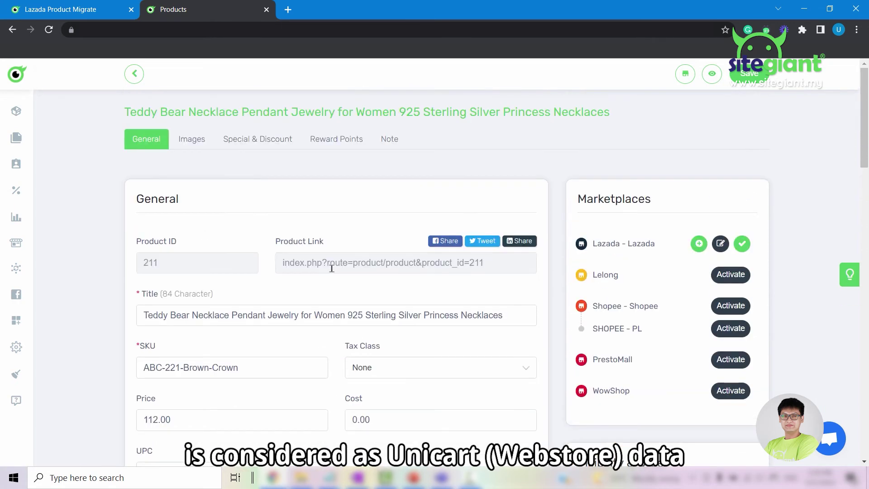
{"action": "key", "text": "ctrl+Tab"}
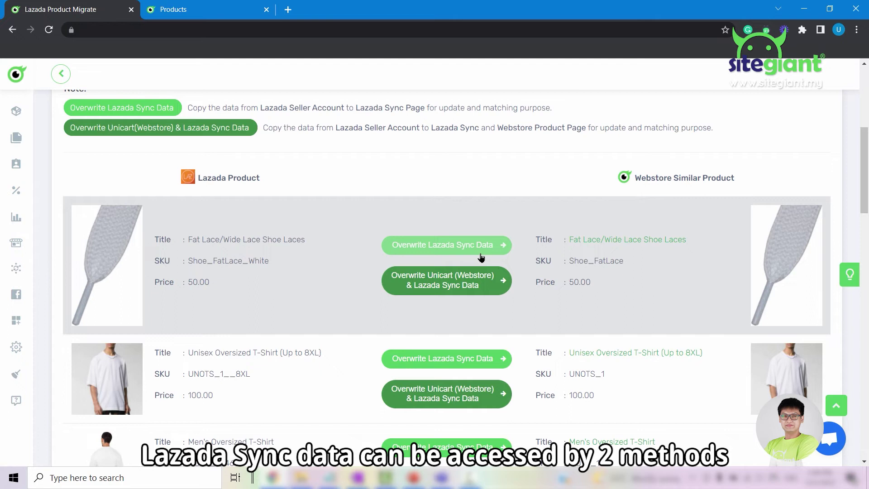
{"action": "left_click", "coordinate": [201, 5]}
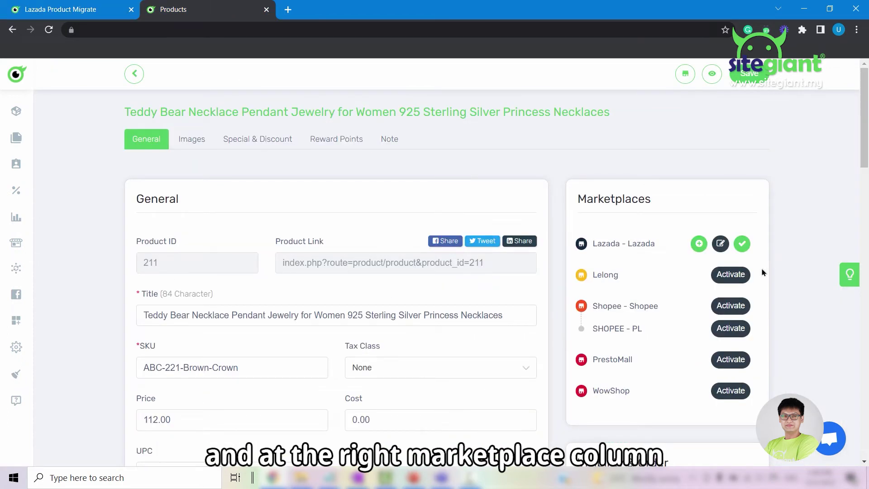
{"action": "left_click", "coordinate": [720, 245]}
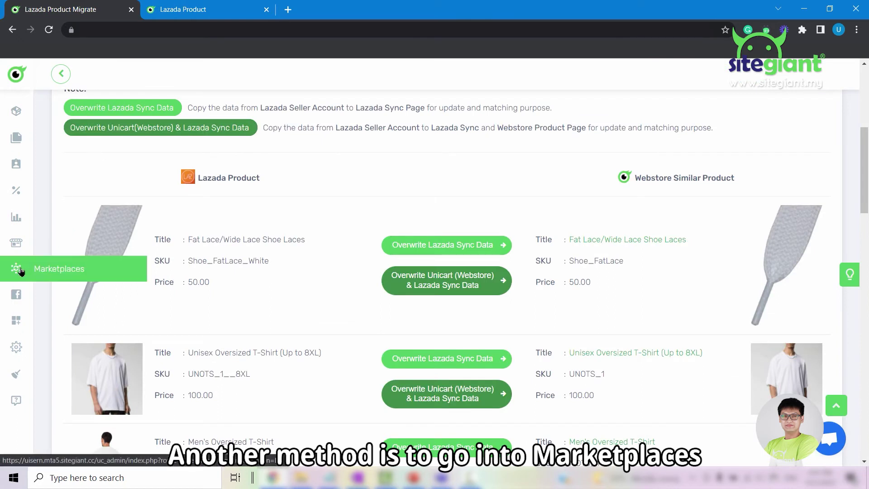
{"action": "left_click", "coordinate": [20, 271]}
Open the Teddy Bear Necklace's Lazada update page from the Lazada Sync product list
{"action": "scroll", "coordinate": [166, 200], "scroll_direction": "down", "scroll_amount": 8}
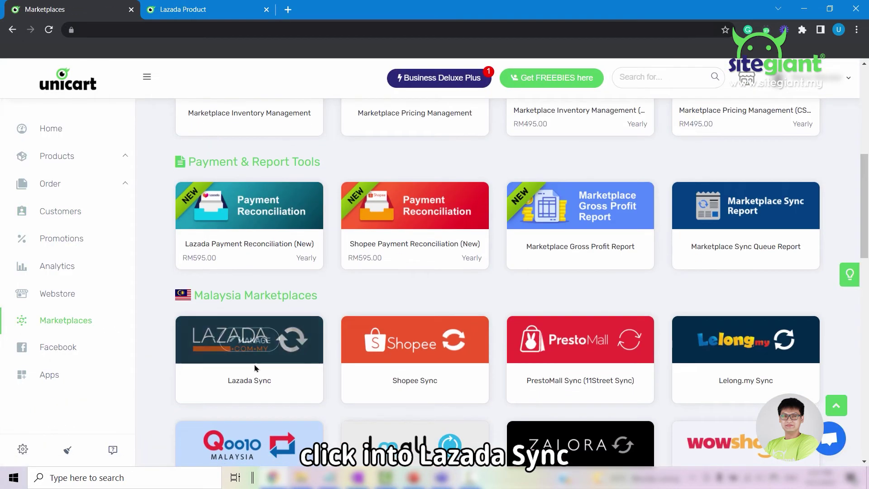
{"action": "left_click", "coordinate": [248, 340]}
{"action": "scroll", "coordinate": [453, 271], "scroll_direction": "down", "scroll_amount": 3}
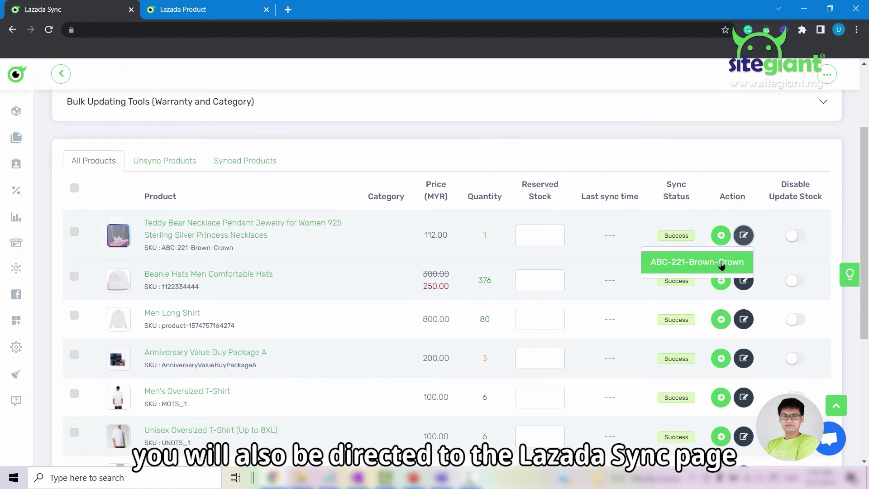
{"action": "left_click", "coordinate": [720, 273]}
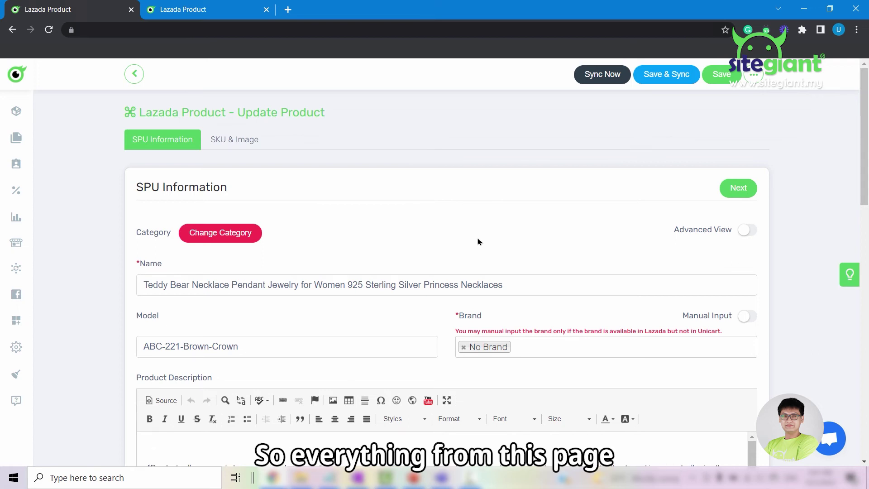
Scroll the Products list showing the Teddy Bear Necklace with SKU ABC-221-Brown-Crown
{"action": "scroll", "coordinate": [478, 241], "scroll_direction": "down", "scroll_amount": 5}
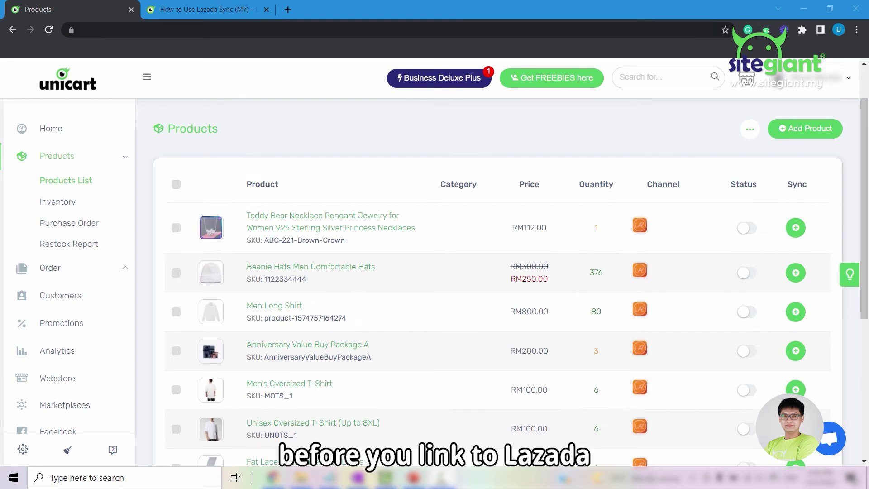
Select the Teddy Bear Necklace's SKU, then open the Lazada Sync product list via Marketplaces
{"action": "triple_click", "coordinate": [314, 243]}
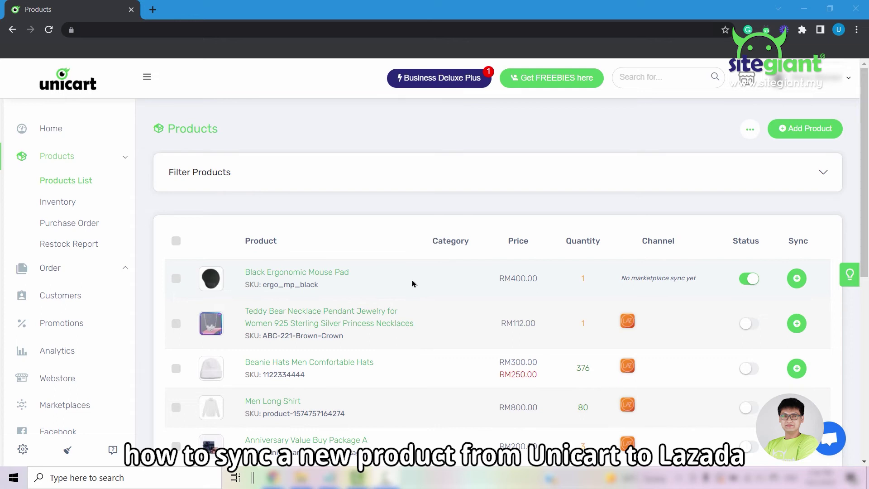
{"action": "left_click", "coordinate": [78, 407]}
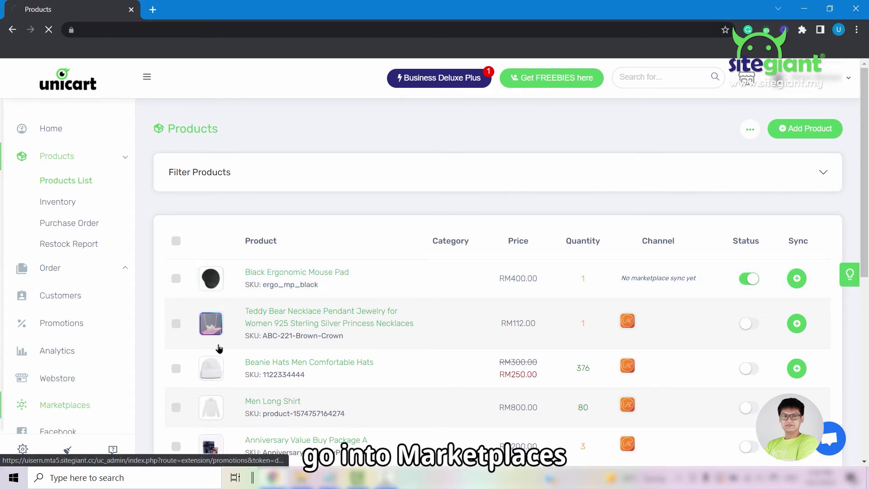
{"action": "scroll", "coordinate": [253, 294], "scroll_direction": "down", "scroll_amount": 15}
{"action": "left_click", "coordinate": [253, 227]}
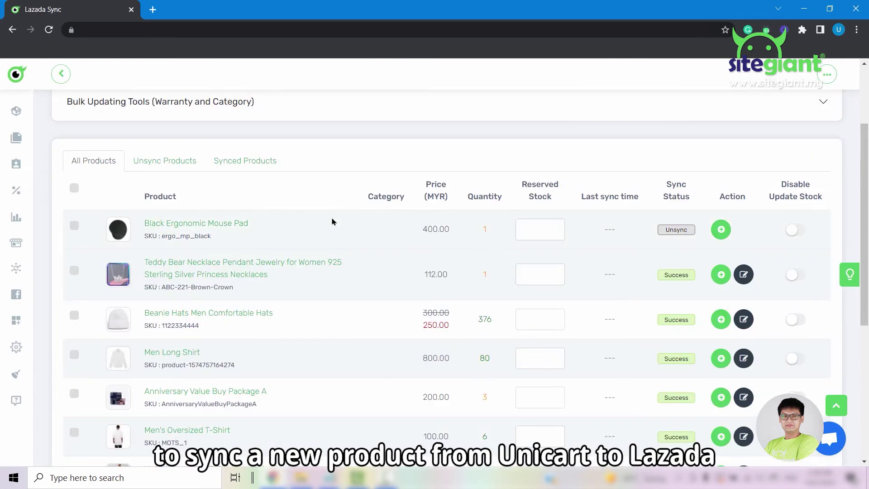
Add the Black Ergonomic Mouse Pad to Lazada under Electronics Accessories > Basic Mousepads
{"action": "left_click", "coordinate": [722, 230]}
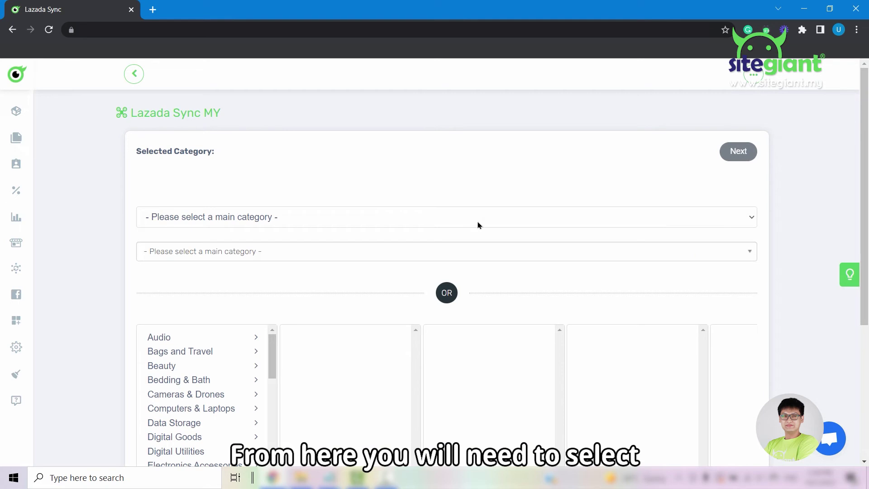
{"action": "left_click", "coordinate": [478, 224]}
{"action": "scroll", "coordinate": [406, 285], "scroll_direction": "down", "scroll_amount": 3}
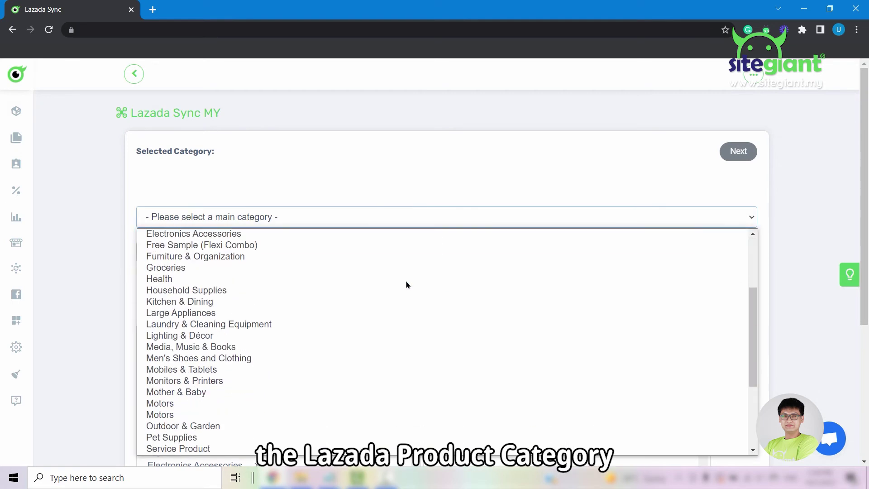
{"action": "left_click", "coordinate": [280, 233]}
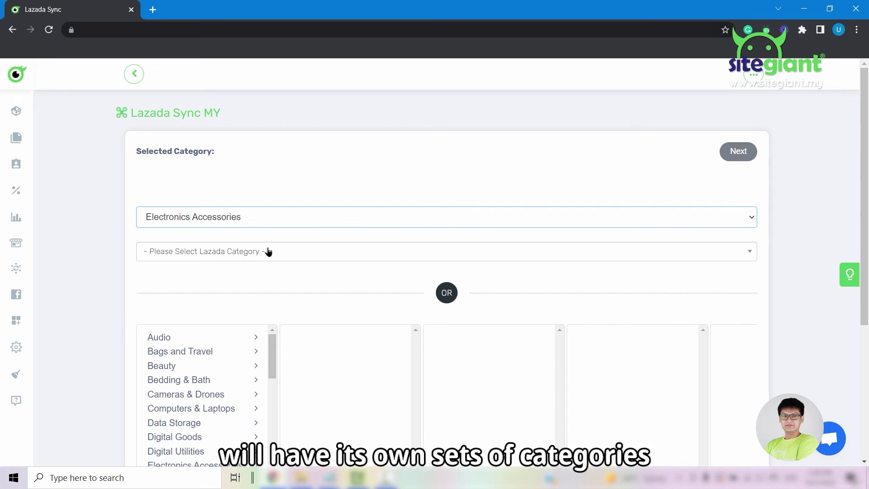
{"action": "left_click", "coordinate": [267, 251]}
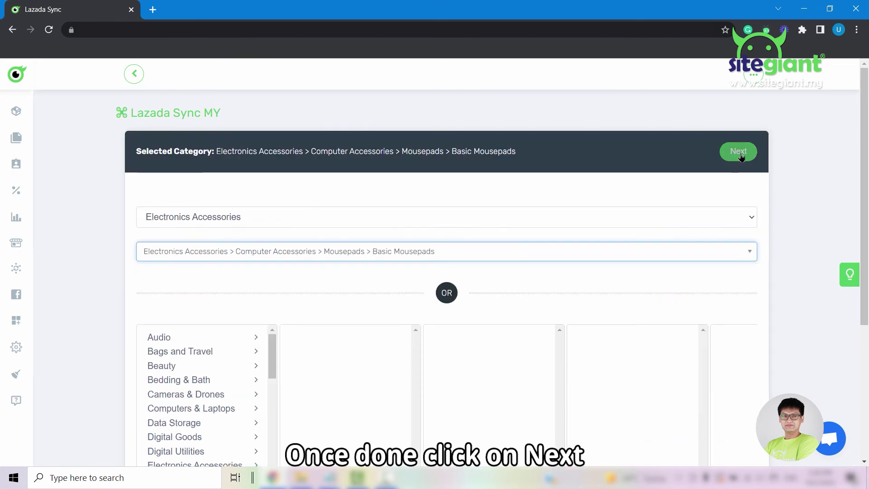
{"action": "left_click", "coordinate": [739, 156]}
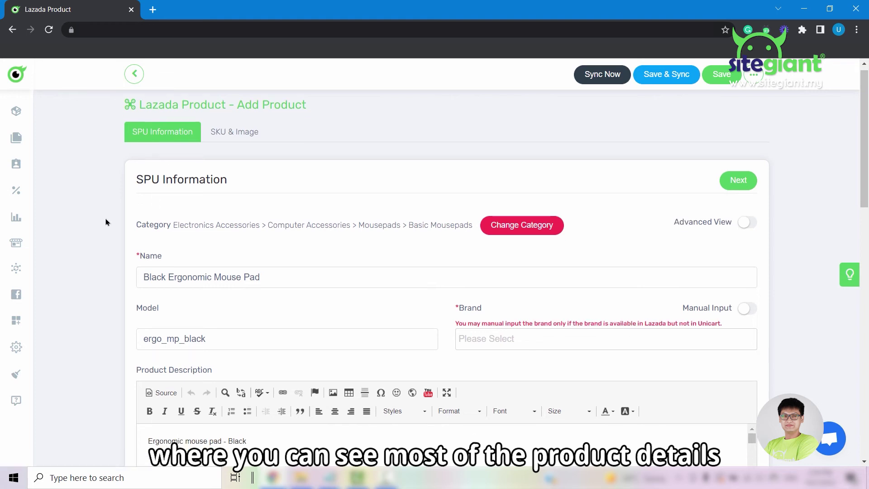
Set the mouse pad's Brand to No Brand and continue to the SKU & Image step
{"action": "scroll", "coordinate": [107, 222], "scroll_direction": "down", "scroll_amount": 3}
{"action": "scroll", "coordinate": [106, 222], "scroll_direction": "down", "scroll_amount": 9}
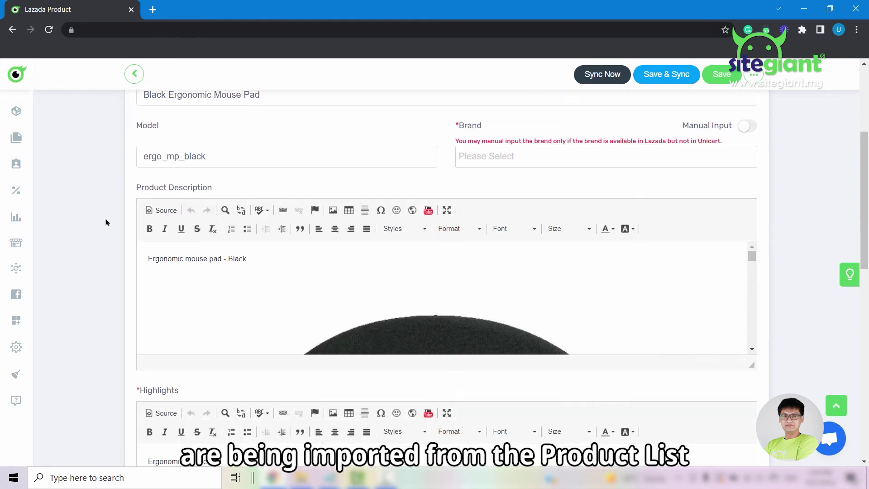
{"action": "scroll", "coordinate": [106, 222], "scroll_direction": "up", "scroll_amount": 11}
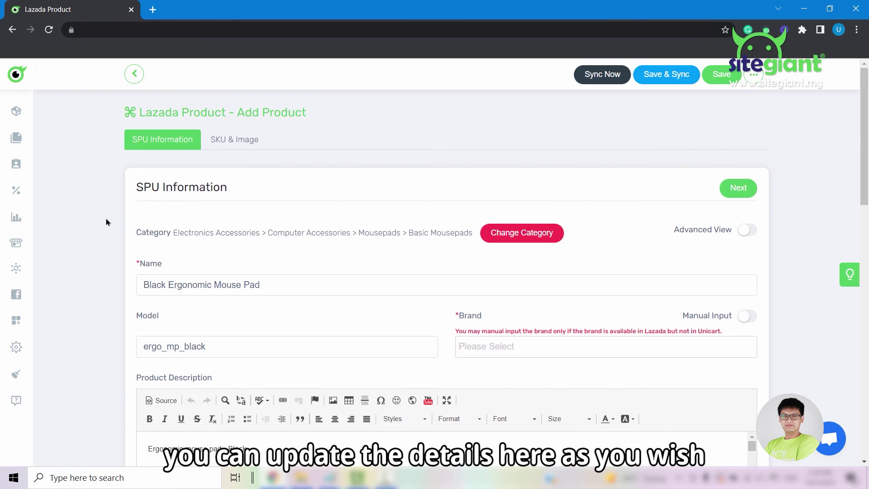
{"action": "scroll", "coordinate": [106, 222], "scroll_direction": "down", "scroll_amount": 1}
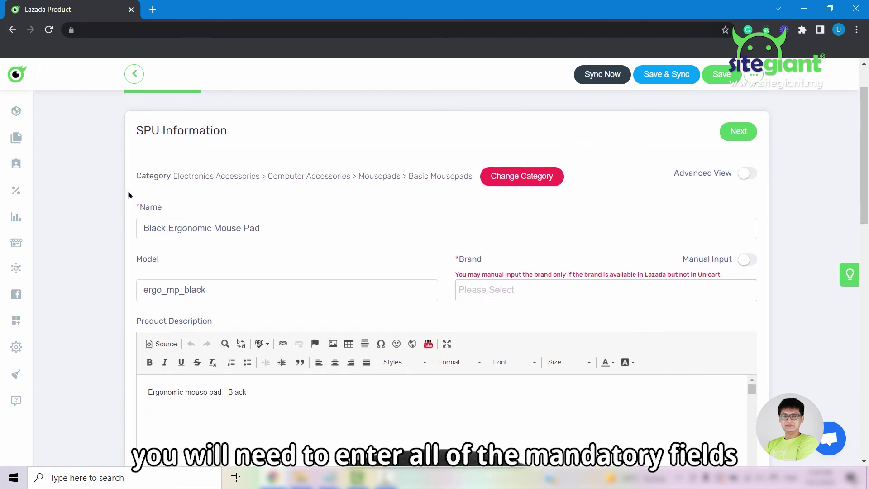
{"action": "triple_click", "coordinate": [149, 212]}
{"action": "left_click", "coordinate": [477, 296]}
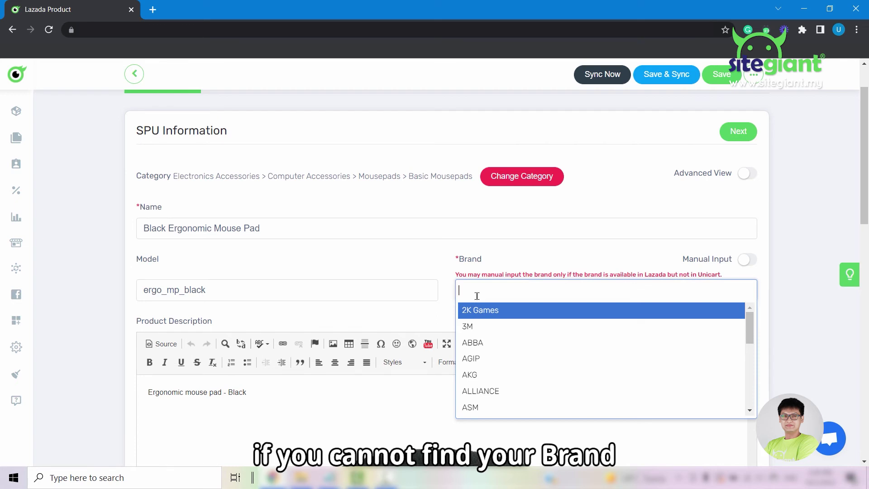
{"action": "type", "text": "no br"}
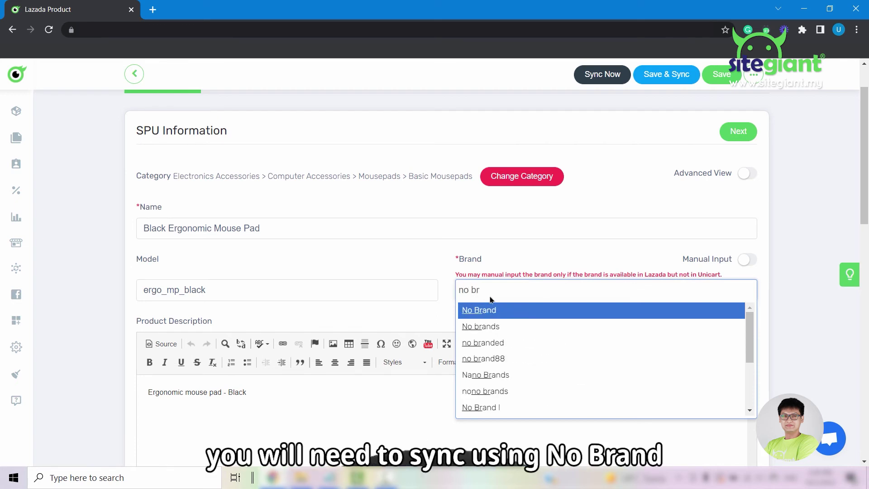
{"action": "left_click", "coordinate": [549, 312]}
{"action": "left_click", "coordinate": [733, 134]}
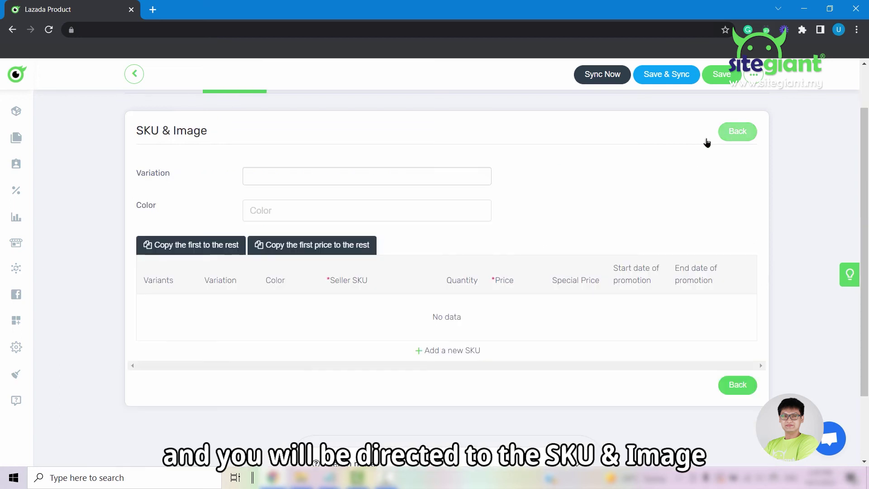
Keep Variants as None and sync the Black Ergonomic Mouse Pad to Lazada
{"action": "scroll", "coordinate": [279, 171], "scroll_direction": "up", "scroll_amount": 1}
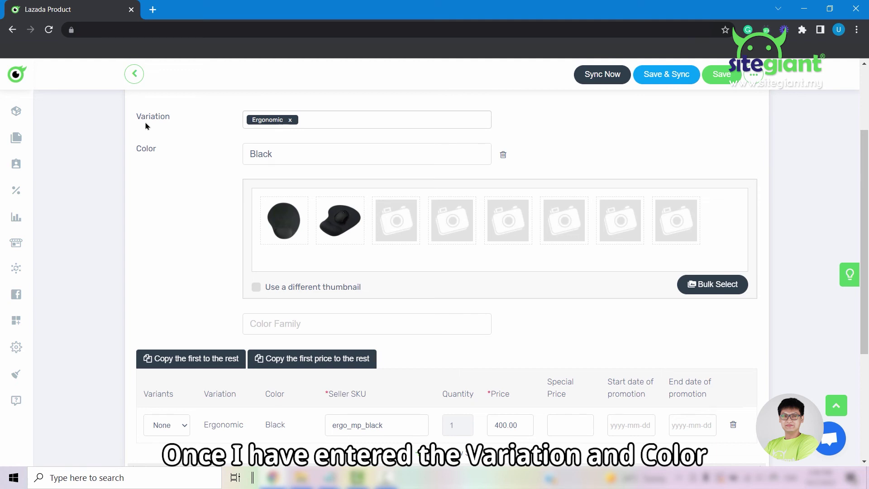
{"action": "scroll", "coordinate": [161, 148], "scroll_direction": "down", "scroll_amount": 1}
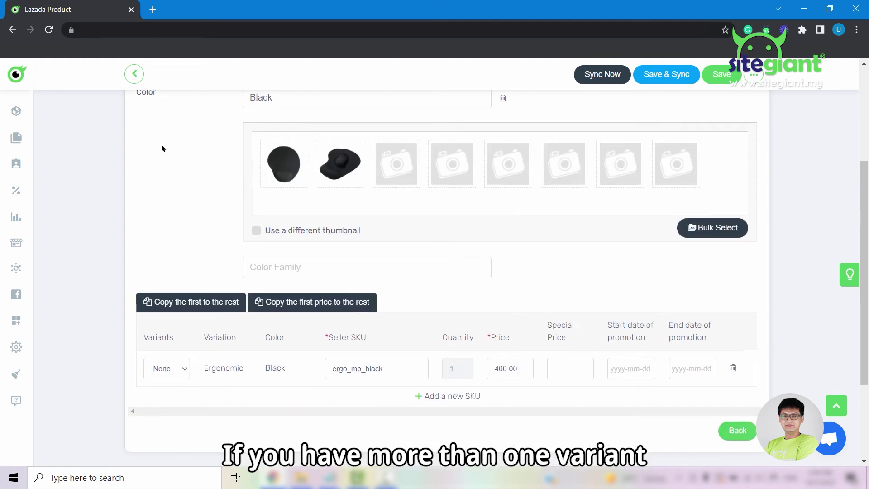
{"action": "scroll", "coordinate": [162, 148], "scroll_direction": "down", "scroll_amount": 1}
{"action": "left_click", "coordinate": [184, 320]}
{"action": "left_click", "coordinate": [184, 323]}
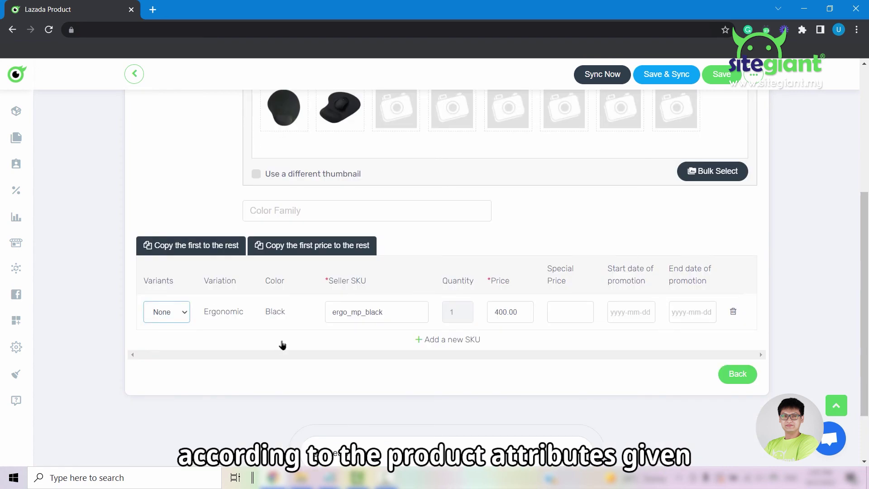
{"action": "scroll", "coordinate": [169, 202], "scroll_direction": "up", "scroll_amount": 1}
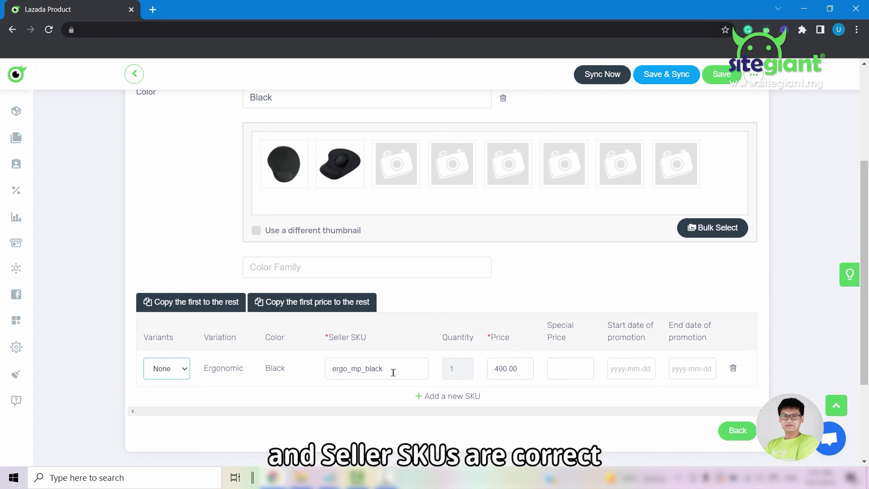
{"action": "left_click", "coordinate": [608, 78]}
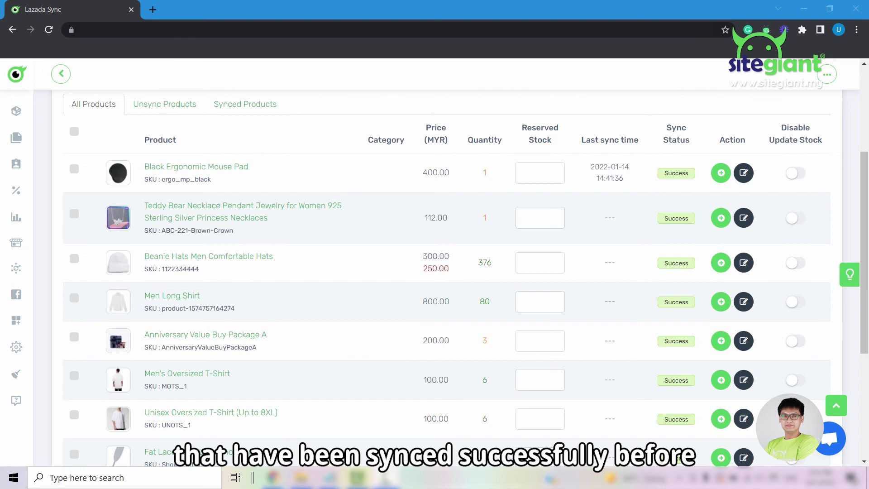
{"action": "left_click", "coordinate": [743, 266]}
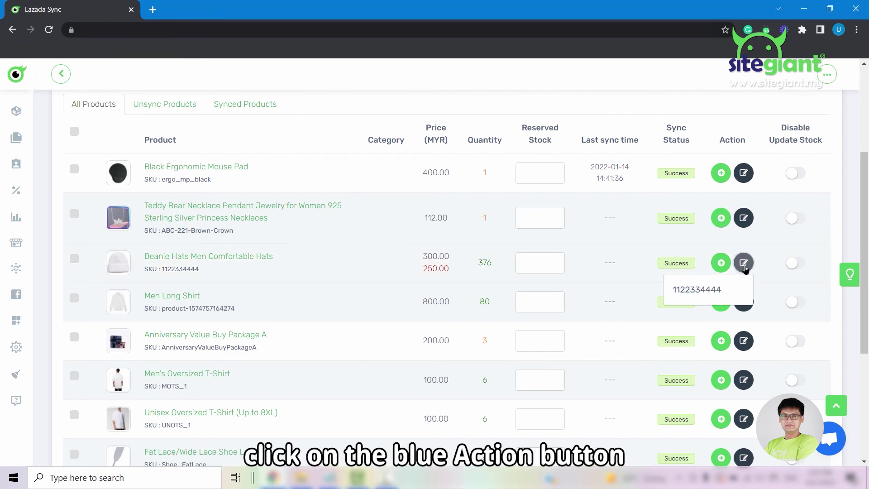
{"action": "left_click", "coordinate": [737, 294]}
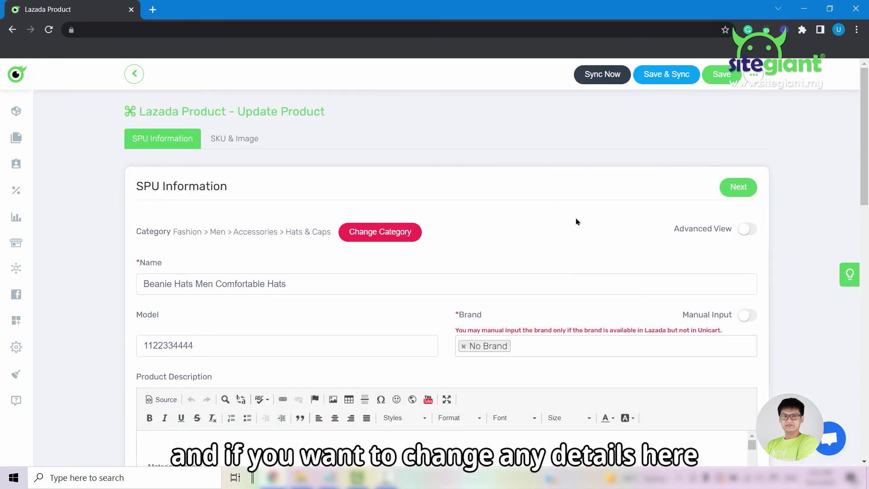
{"action": "scroll", "coordinate": [576, 221], "scroll_direction": "down", "scroll_amount": 6}
{"action": "scroll", "coordinate": [575, 221], "scroll_direction": "up", "scroll_amount": 6}
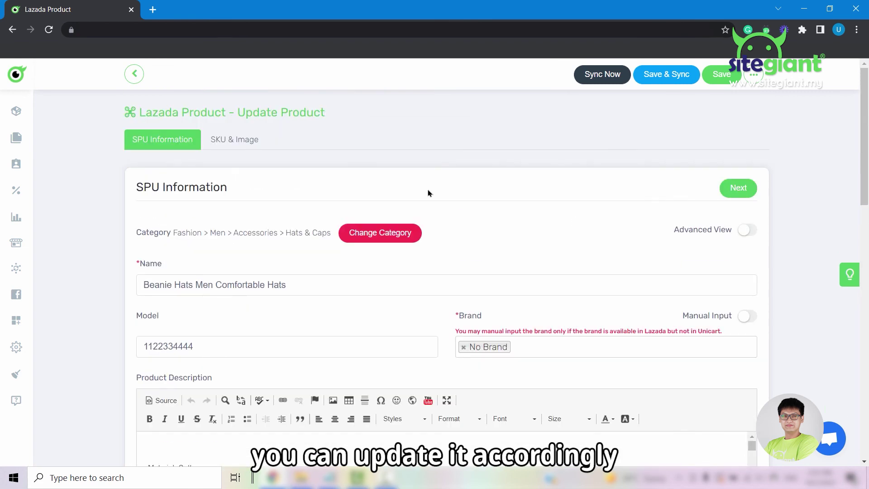
{"action": "left_click", "coordinate": [241, 140]}
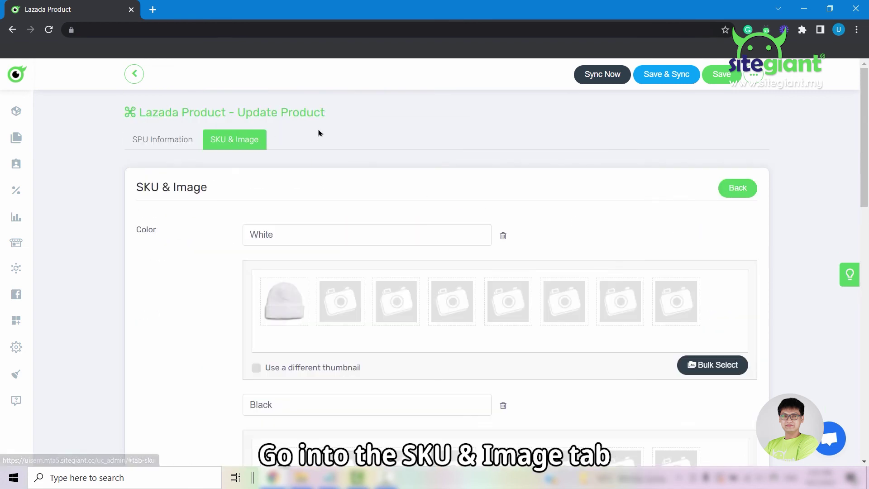
Set the beanie variant prices to White 330/200, Black 550/225 and black+grey 330/200
{"action": "scroll", "coordinate": [320, 132], "scroll_direction": "down", "scroll_amount": 12}
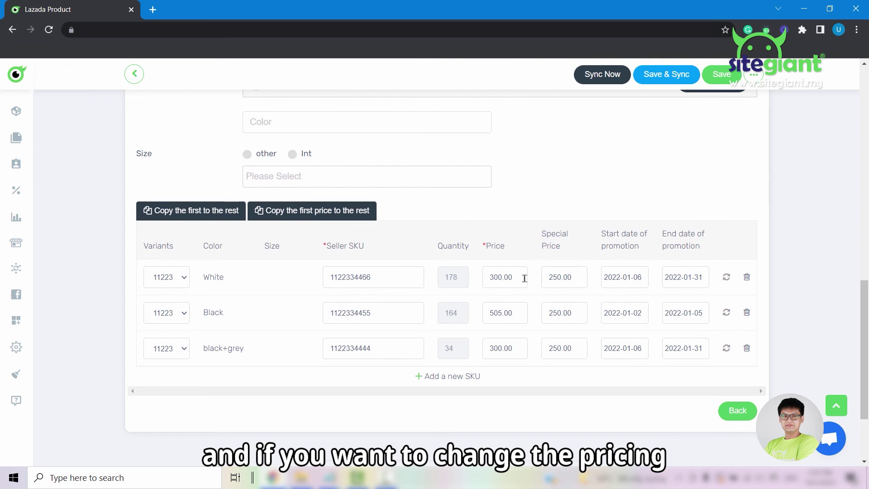
{"action": "double_click", "coordinate": [523, 277]}
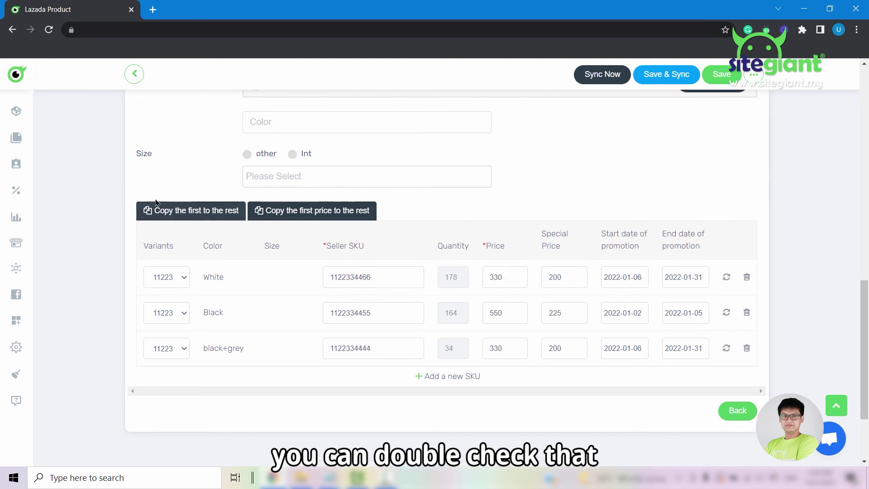
{"action": "scroll", "coordinate": [581, 233], "scroll_direction": "up", "scroll_amount": 10}
{"action": "scroll", "coordinate": [580, 233], "scroll_direction": "up", "scroll_amount": 5}
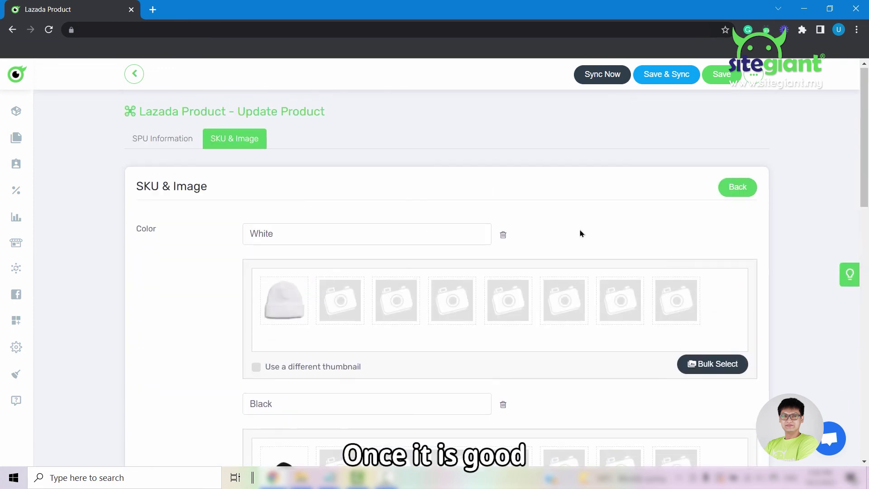
{"action": "scroll", "coordinate": [602, 127], "scroll_direction": "down", "scroll_amount": 1}
Sync the beanie's updated prices to Lazada
{"action": "left_click", "coordinate": [601, 80]}
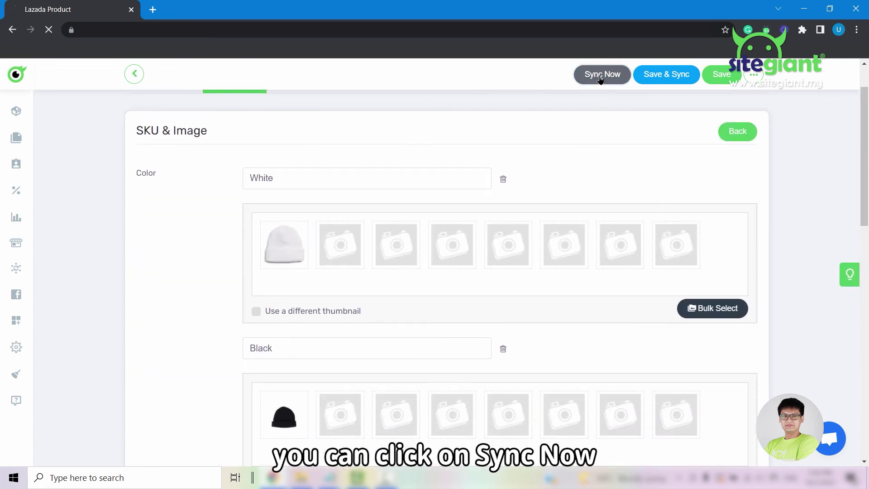